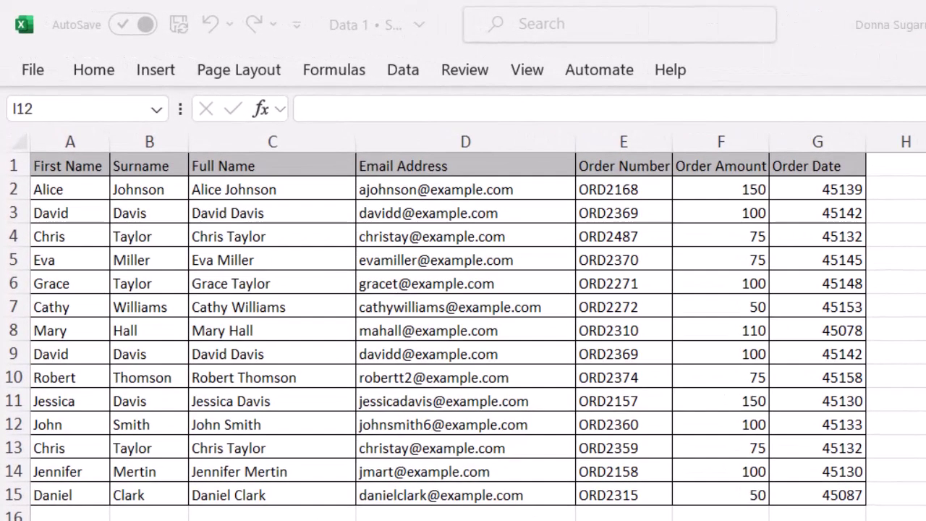
# Make cell A1, the First Name heading, the active cell.
pyautogui.click(47, 164)
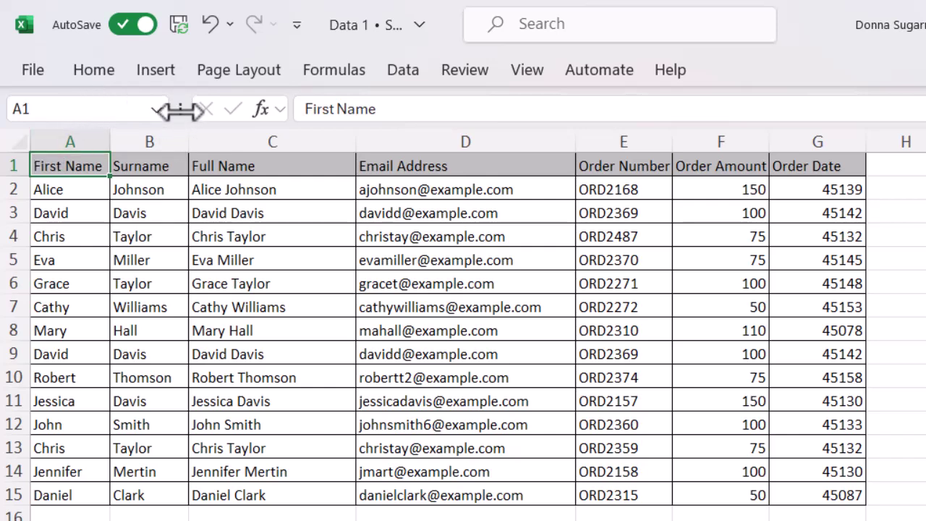
# Drag the Name Box edge left so the formula bar gets more width.
pyautogui.moveTo(181, 110); pyautogui.dragTo(145, 110)
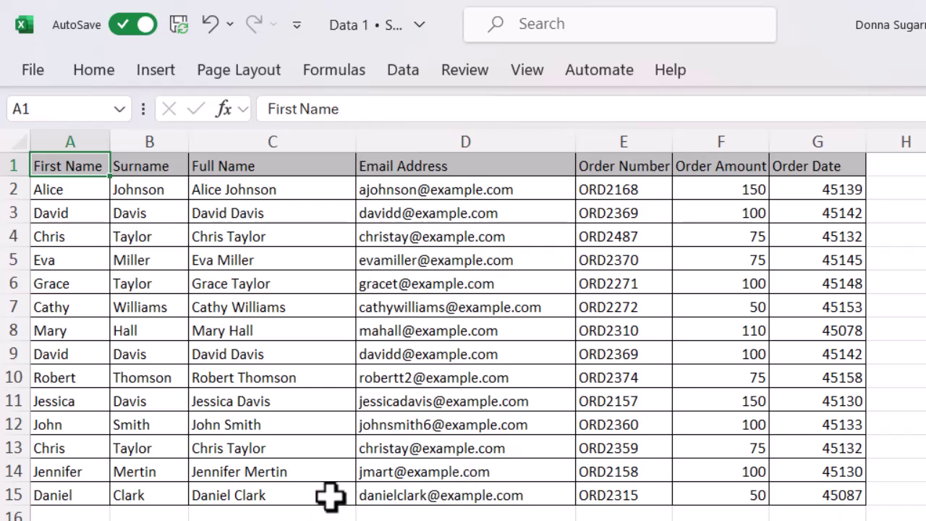
# Select A1:D15 and name it PeopleData in the Name Box, fixing the typo.
pyautogui.moveTo(386, 496); pyautogui.dragTo(87, 160)
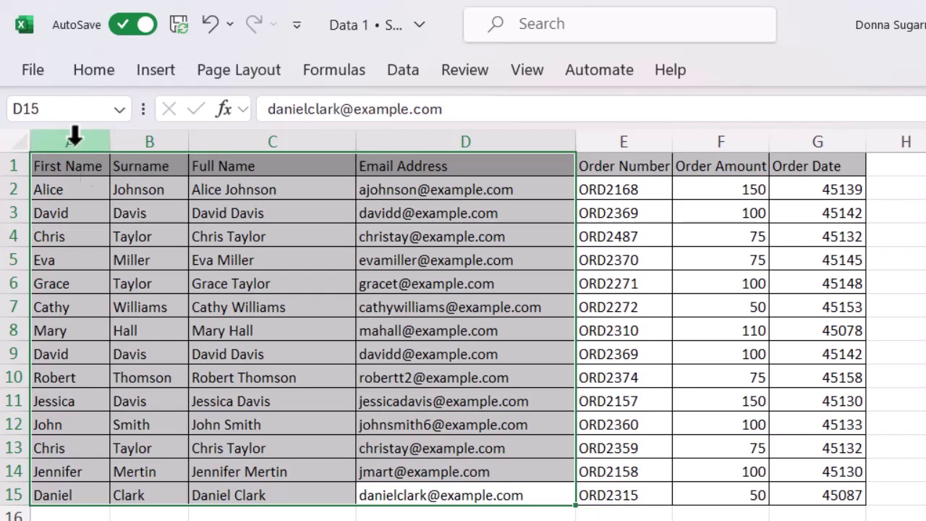
pyautogui.click(55, 110)
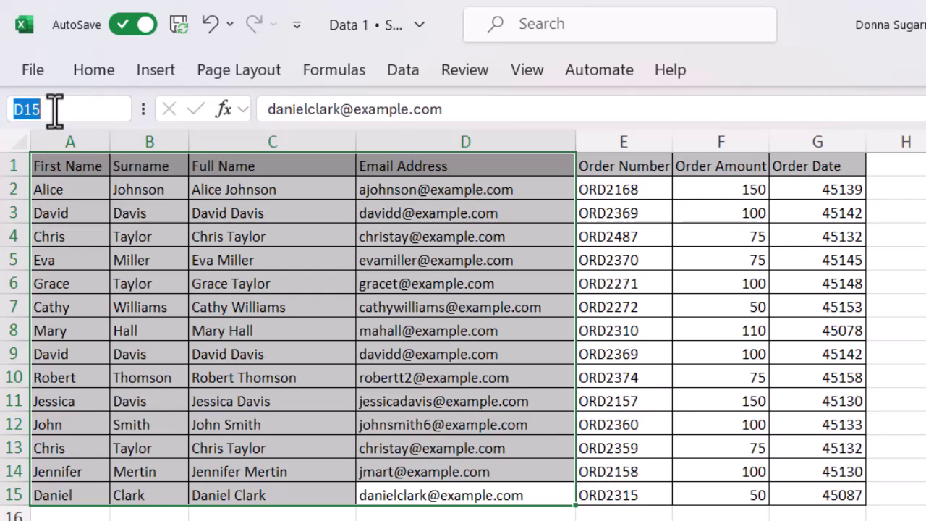
pyautogui.write('P')
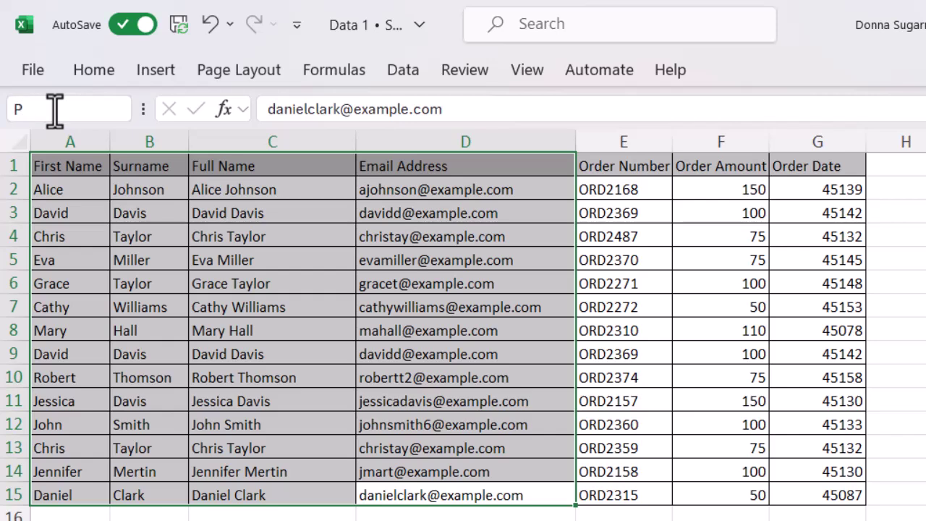
pyautogui.write('eopleDate')
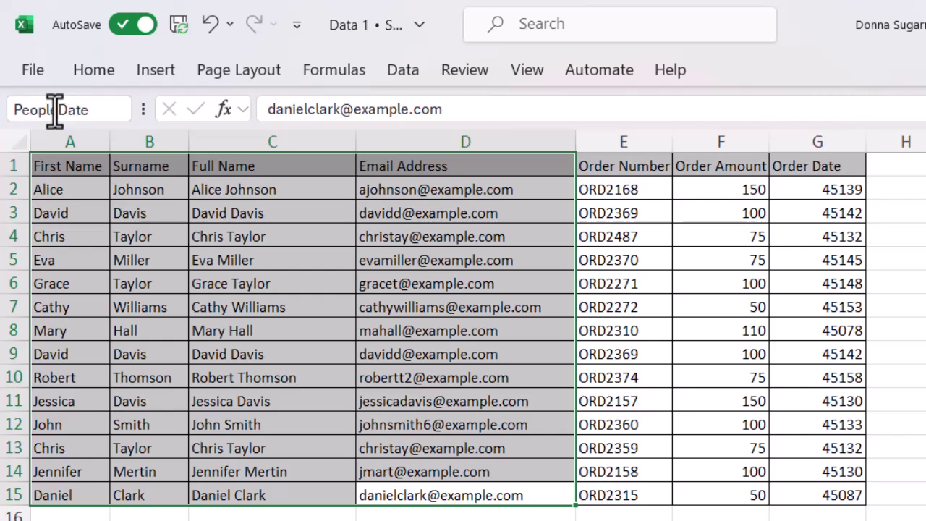
pyautogui.press('BackSpace')
pyautogui.write('a')
pyautogui.press('Return')
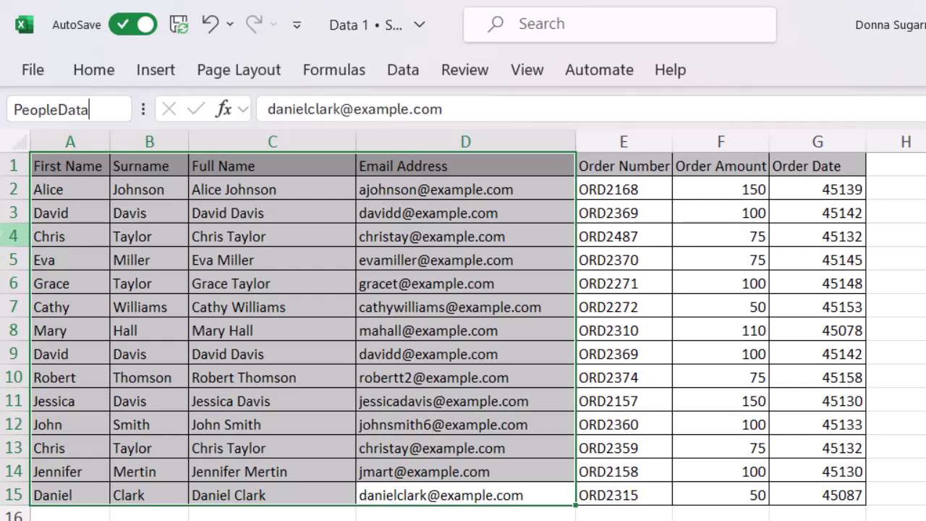
pyautogui.press('Return')
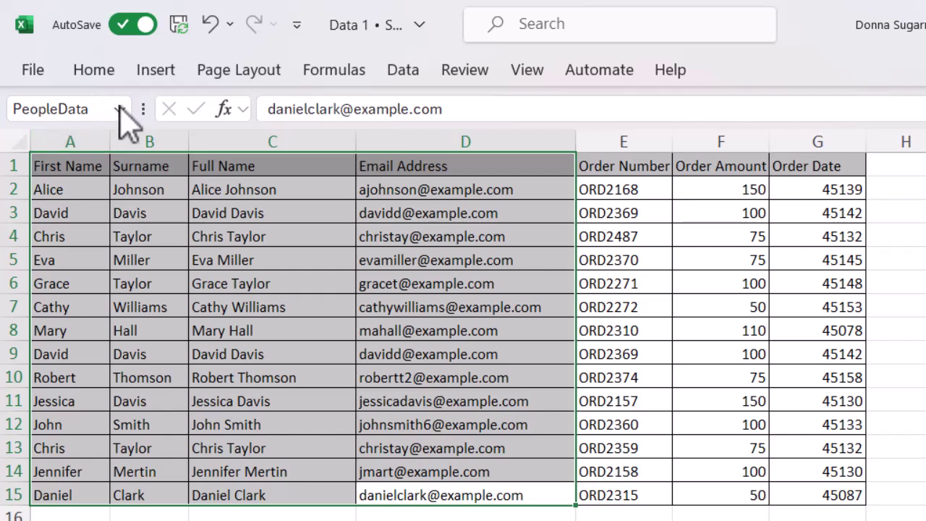
# Check the defined names list, click empty cell I6, then pick PeopleData to select A1:D15.
pyautogui.click(119, 113)
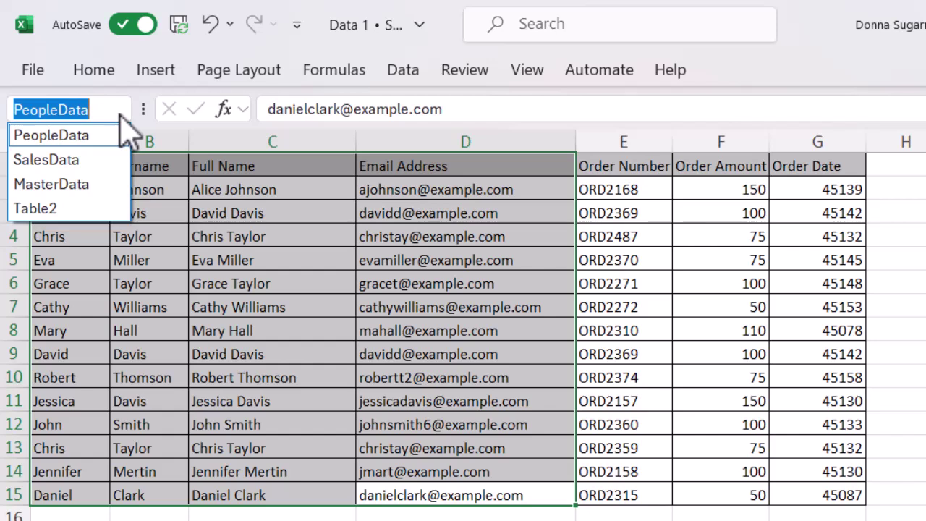
pyautogui.click(925, 282)
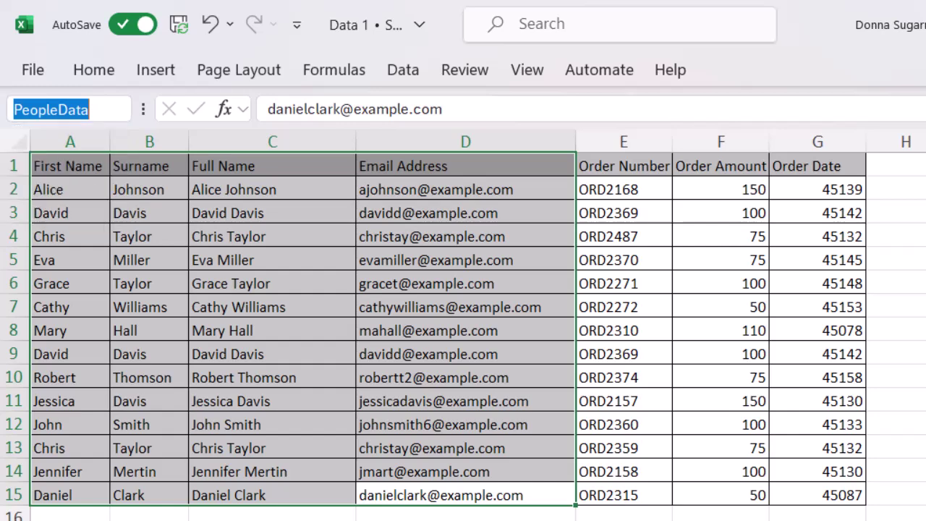
pyautogui.click(925, 283)
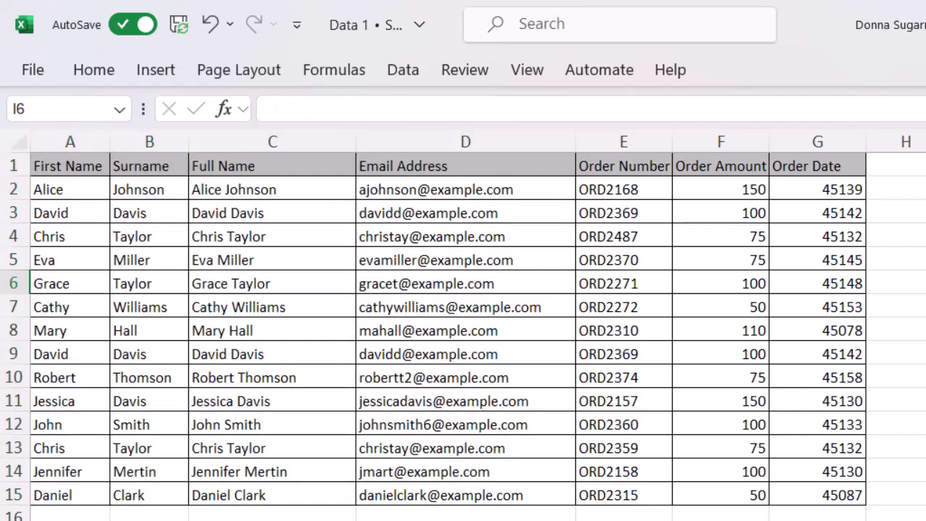
pyautogui.click(119, 110)
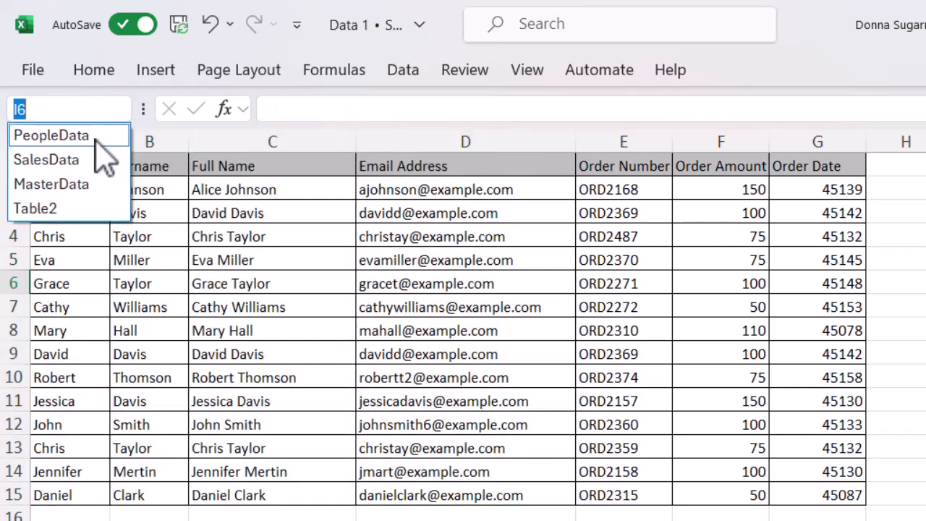
pyautogui.click(40, 134)
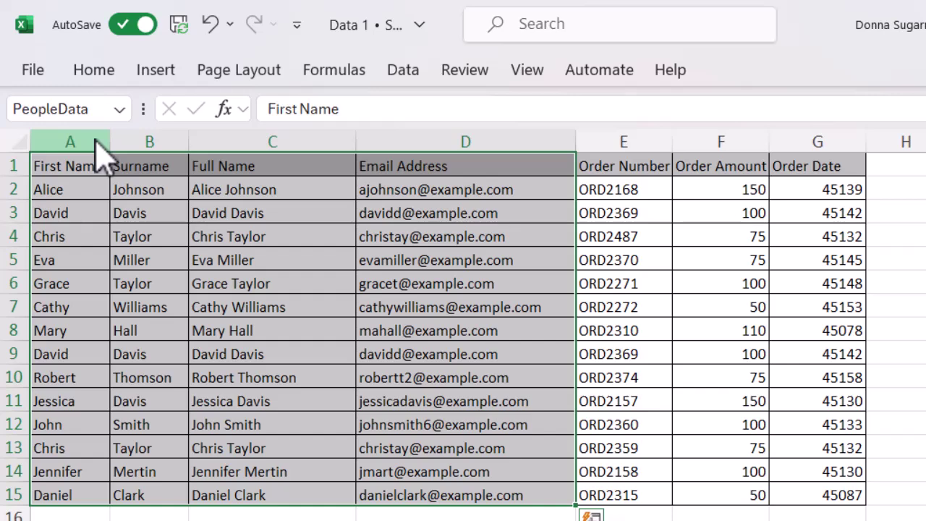
# From cell H8, jump to Email Address cell D5 by entering D5 in the Name Box.
pyautogui.click(895, 330)
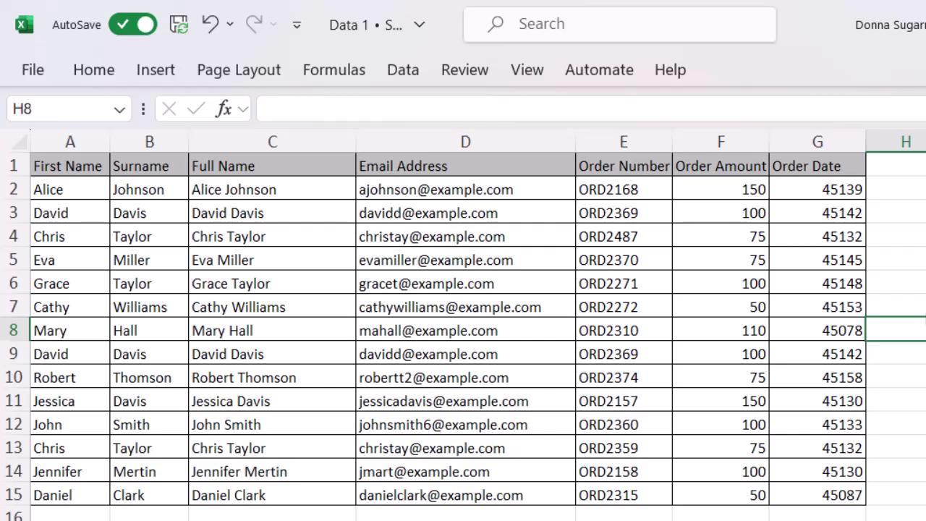
pyautogui.click(64, 113)
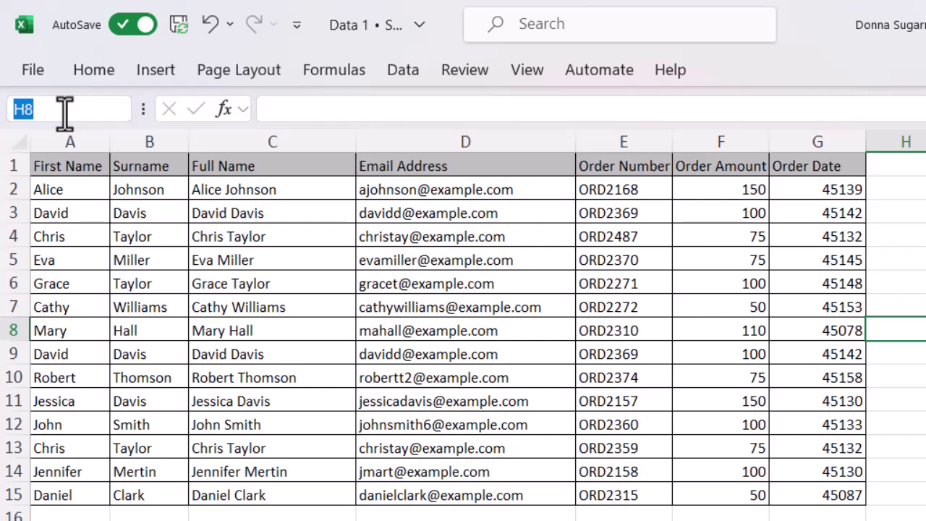
pyautogui.write('D5')
pyautogui.press('Return')
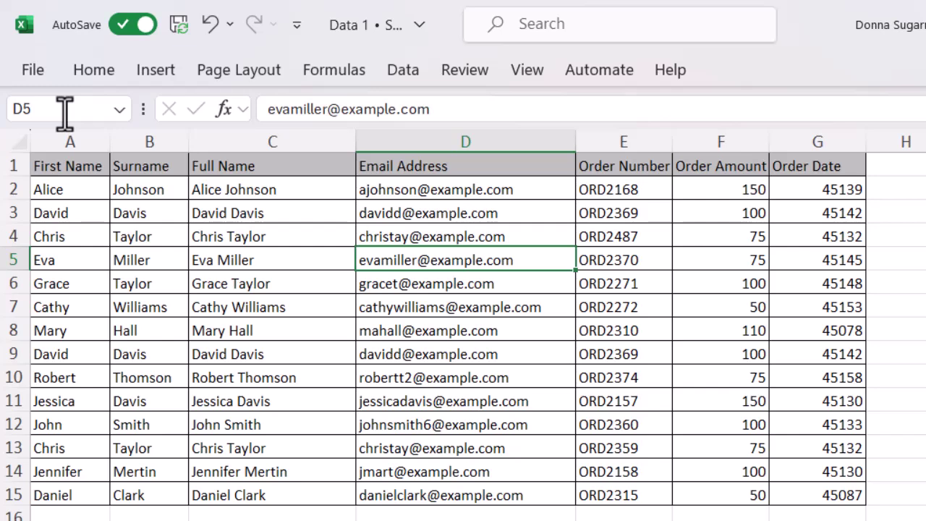
# Select entire row 1, then rows 1 through 4, using Name Box references 1:1 and 1:4.
pyautogui.click(56, 108)
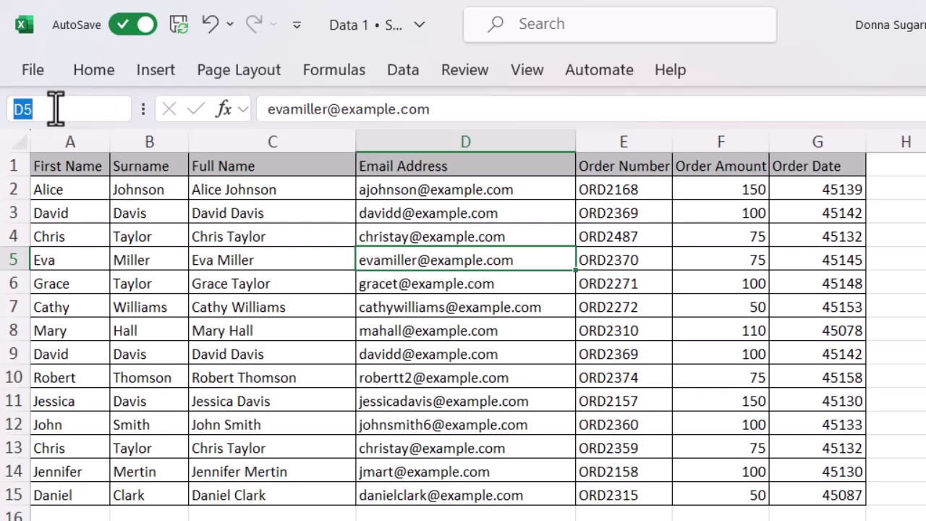
pyautogui.press('BackSpace')
pyautogui.write('1:1')
pyautogui.press('Return')
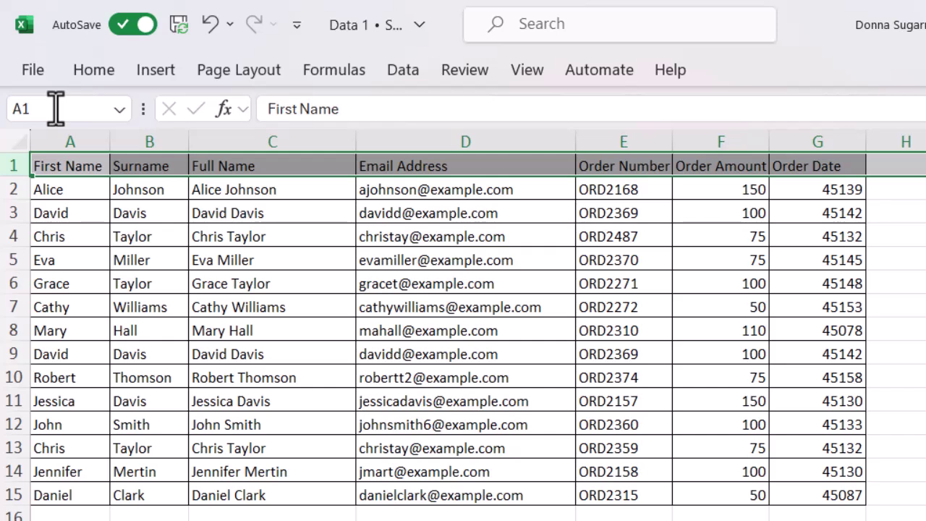
pyautogui.click(55, 109)
pyautogui.write('1:4')
pyautogui.press('Return')
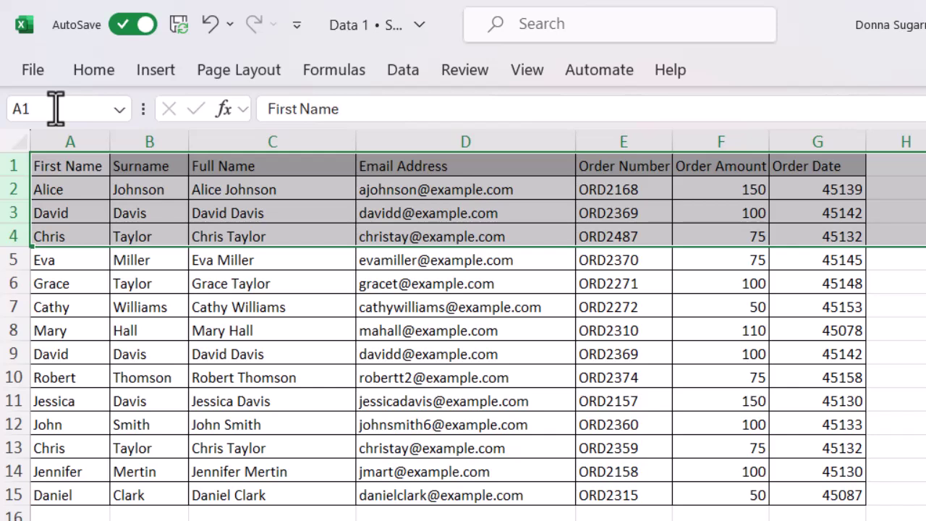
# Select entire column A, then columns A through E, with references A:A and A:E.
pyautogui.click(55, 108)
pyautogui.write('A;A')
pyautogui.press('Return')
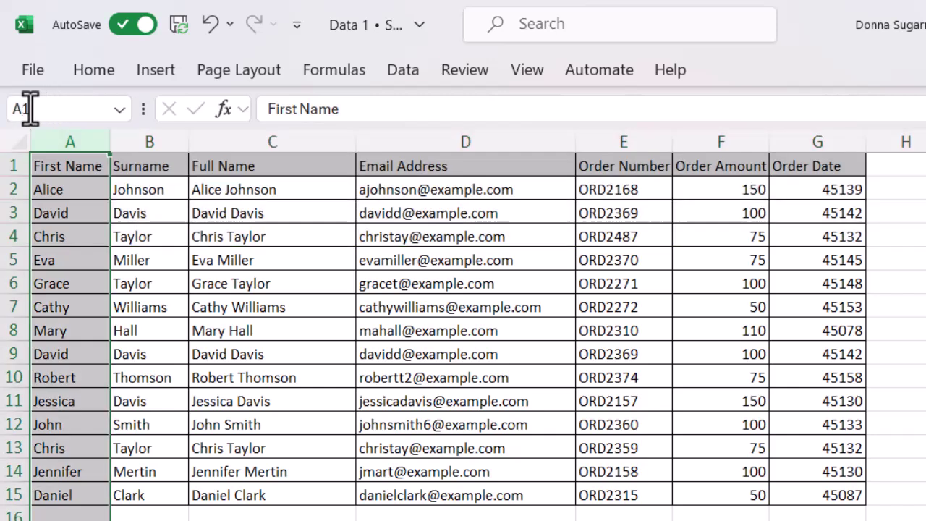
pyautogui.click(29, 108)
pyautogui.write('A;E')
pyautogui.press('Return')
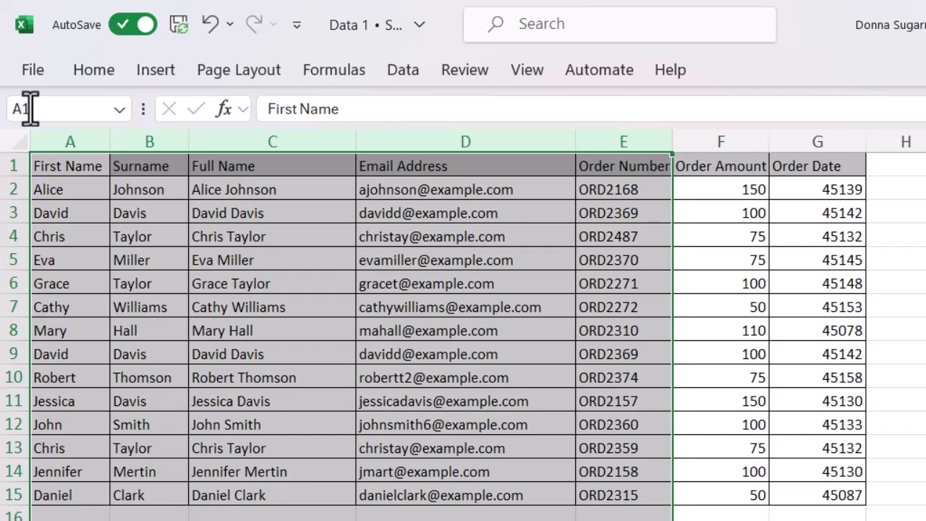
# Enter A1:G15 in the Name Box to select the whole order table.
pyautogui.click(29, 109)
pyautogui.write('A1')
pyautogui.write(':G15')
pyautogui.press('Return')
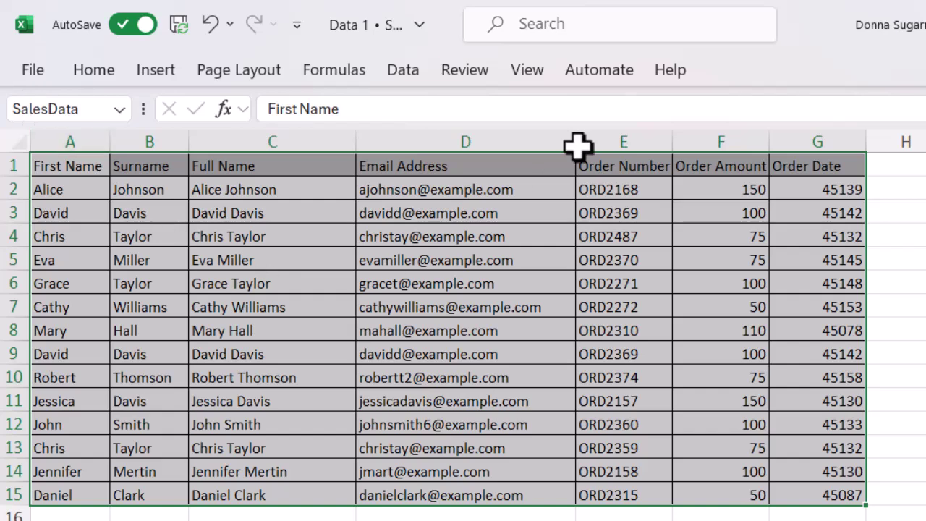
# From an empty cell, enter A3,D4 in the Name Box to select both cells.
pyautogui.click(922, 283)
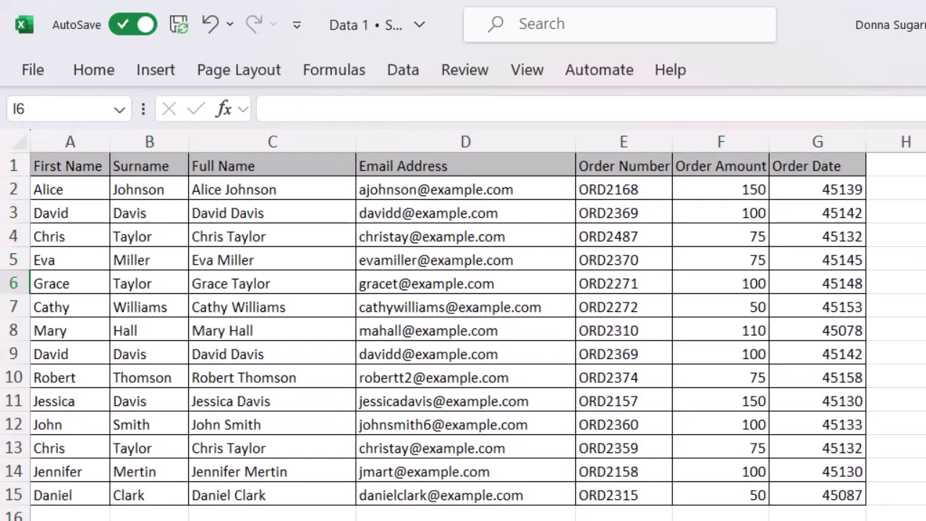
pyautogui.click(40, 110)
pyautogui.write('A3,D4')
pyautogui.press('Return')
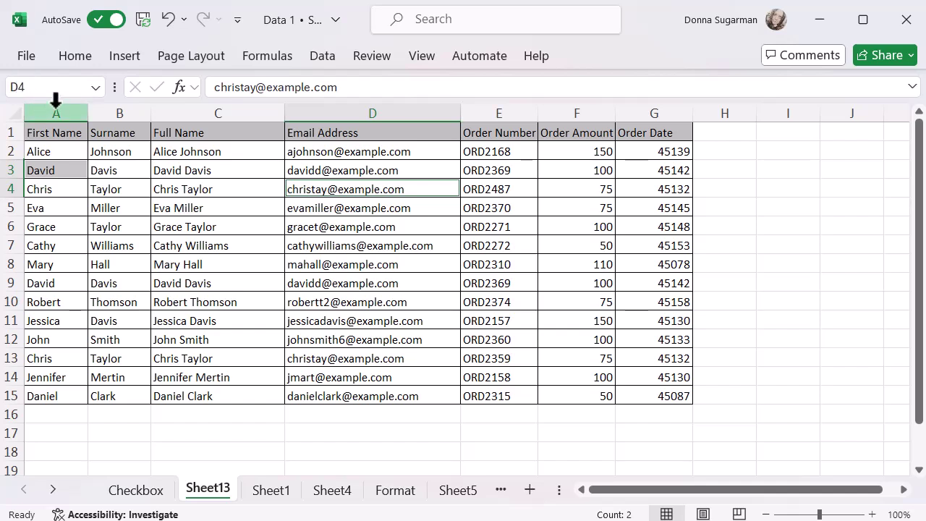
# Enter F4,F7 in the Name Box to select both Order Amount cells, totalling 125.
pyautogui.click(46, 87)
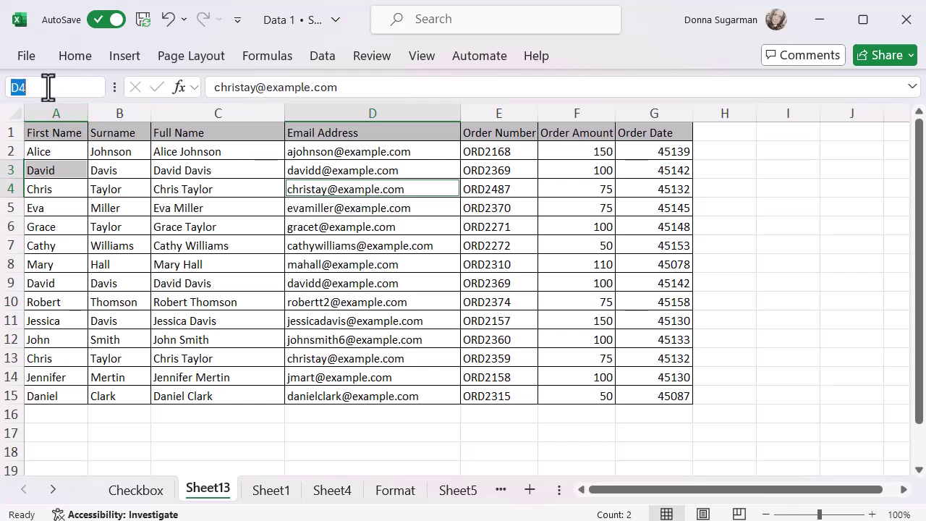
pyautogui.write('F4,F7')
pyautogui.press('Return')
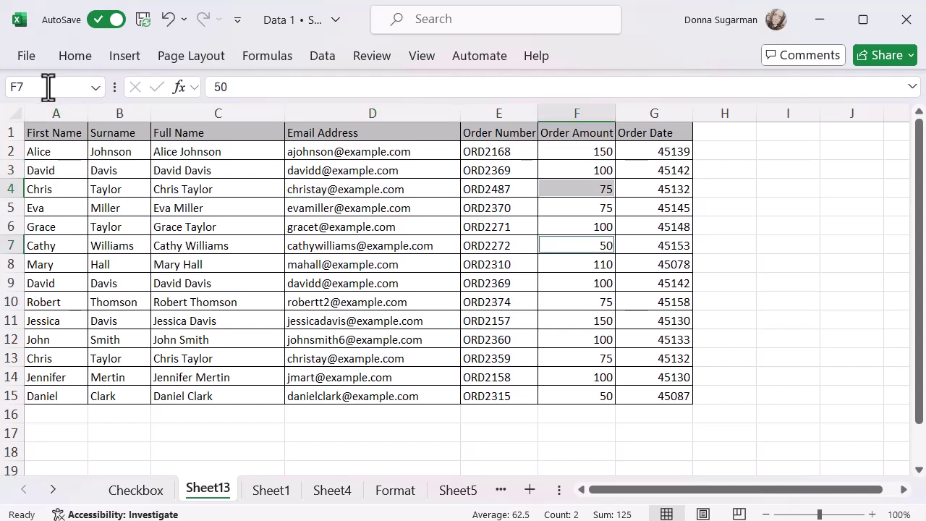